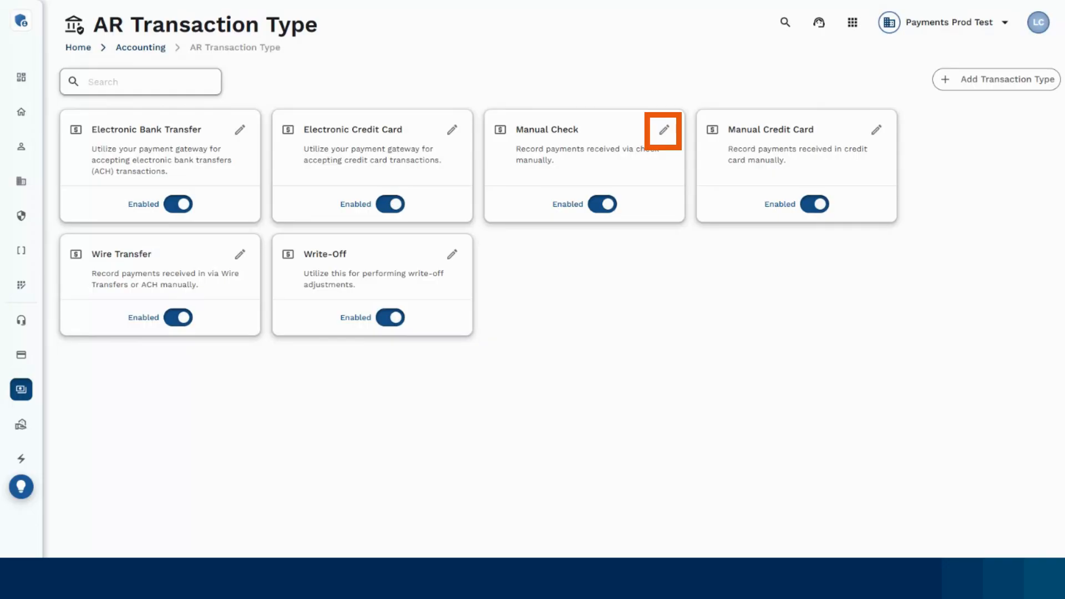
Open the Manual Check transaction type for editing and close it without changes.
left_click(665, 136)
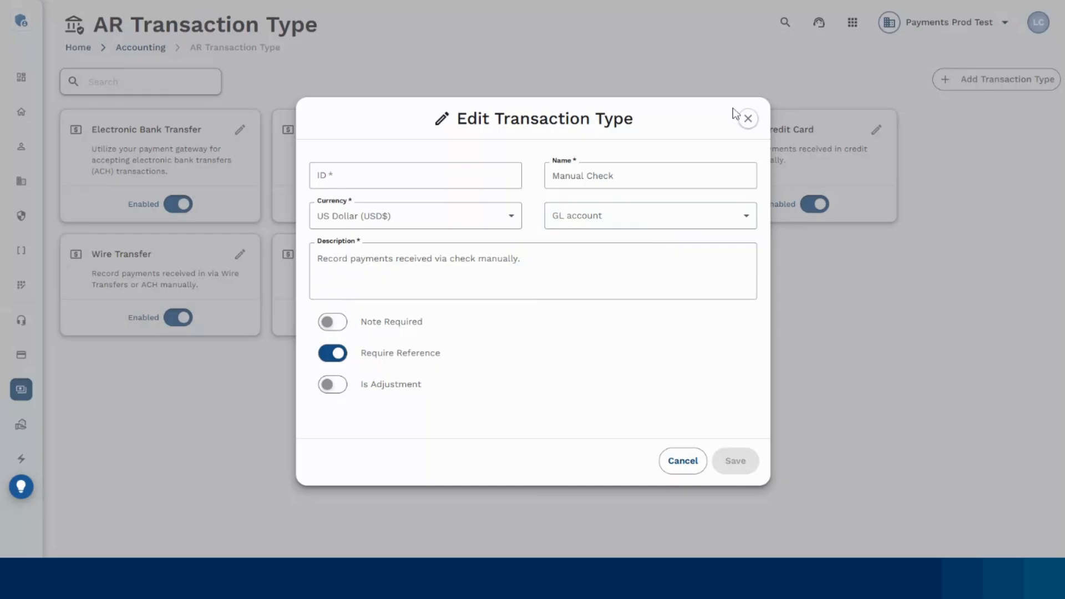
left_click(748, 119)
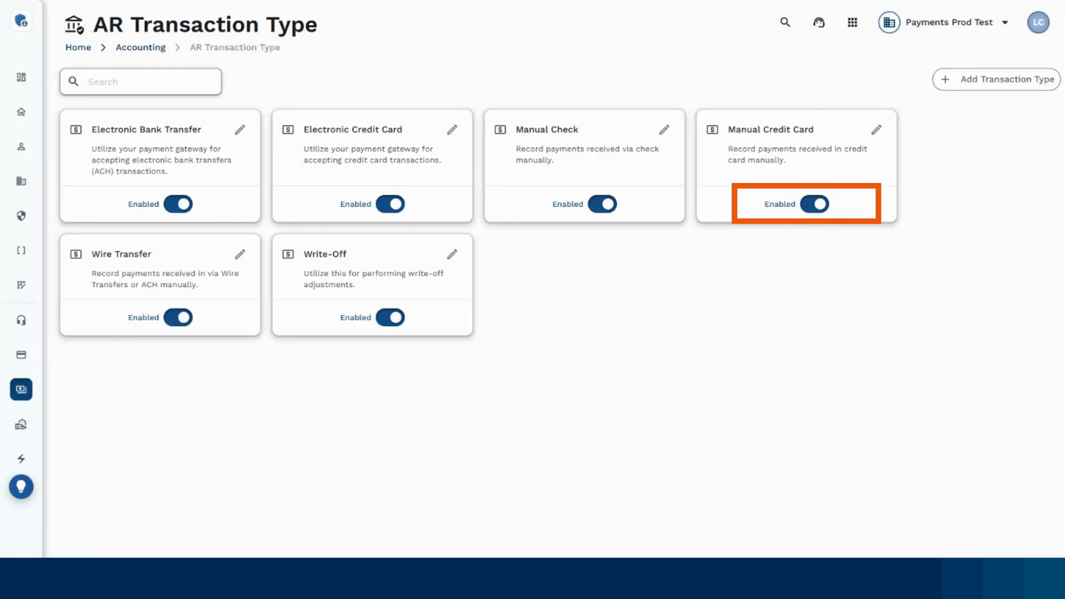
Start adding a new transaction type with ID Paypal and name Paypal.
left_click(967, 92)
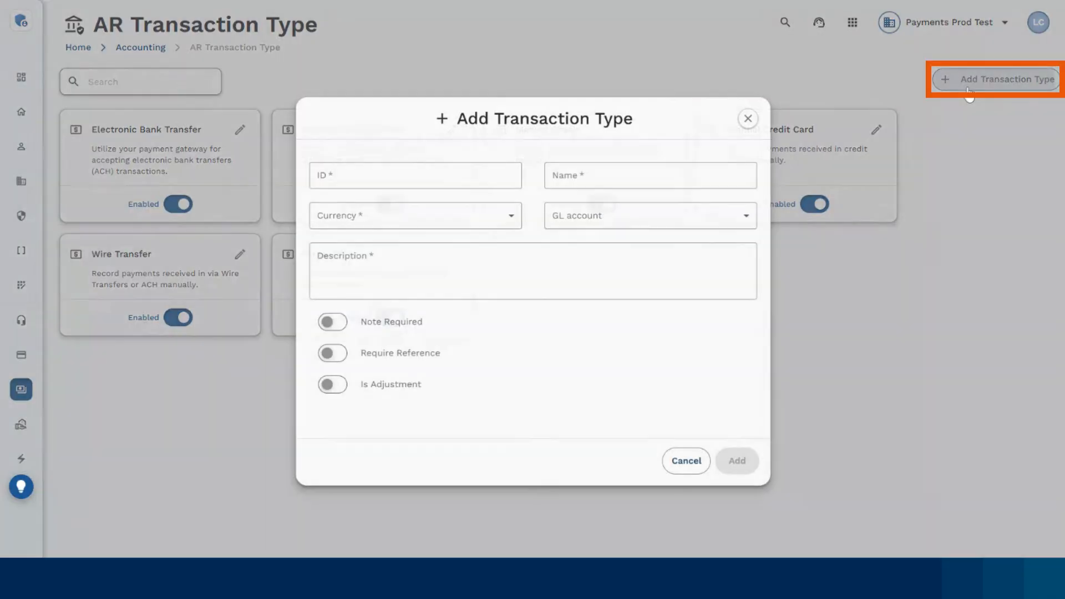
left_click(394, 176)
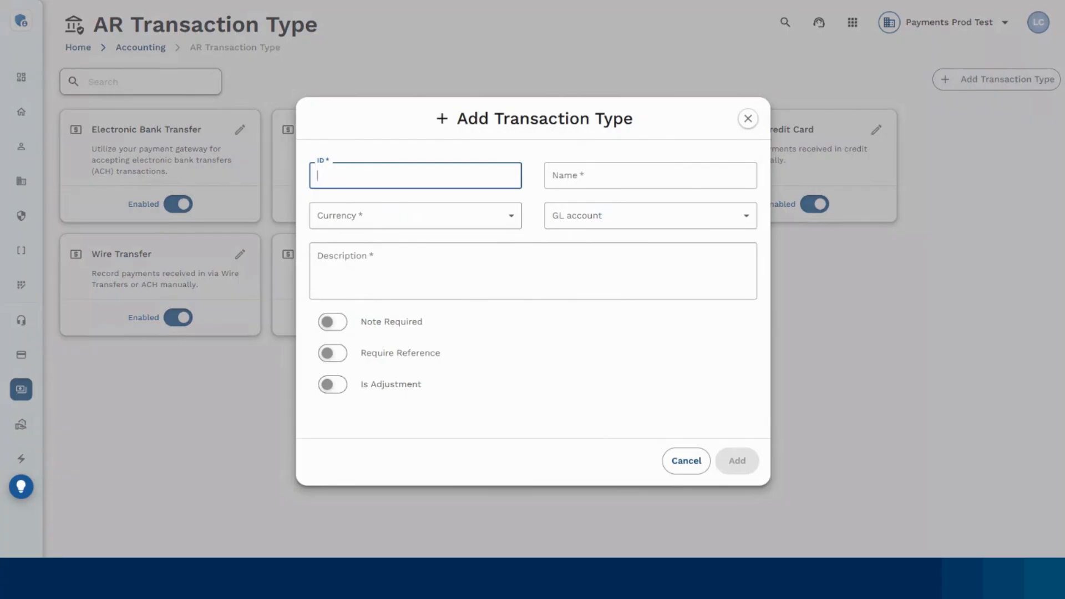
type("Paypal")
left_click(650, 175)
type("Paypal")
Set the new transaction type's currency to US Dollar (USD$), leaving the GL account empty.
left_click(398, 216)
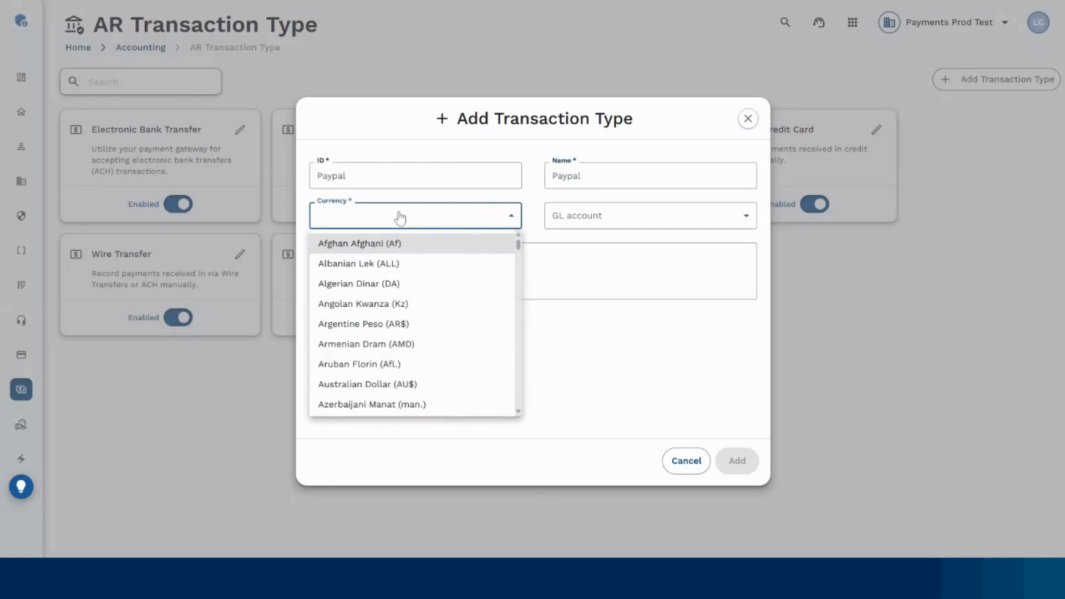
left_click_drag(520, 245, 528, 406)
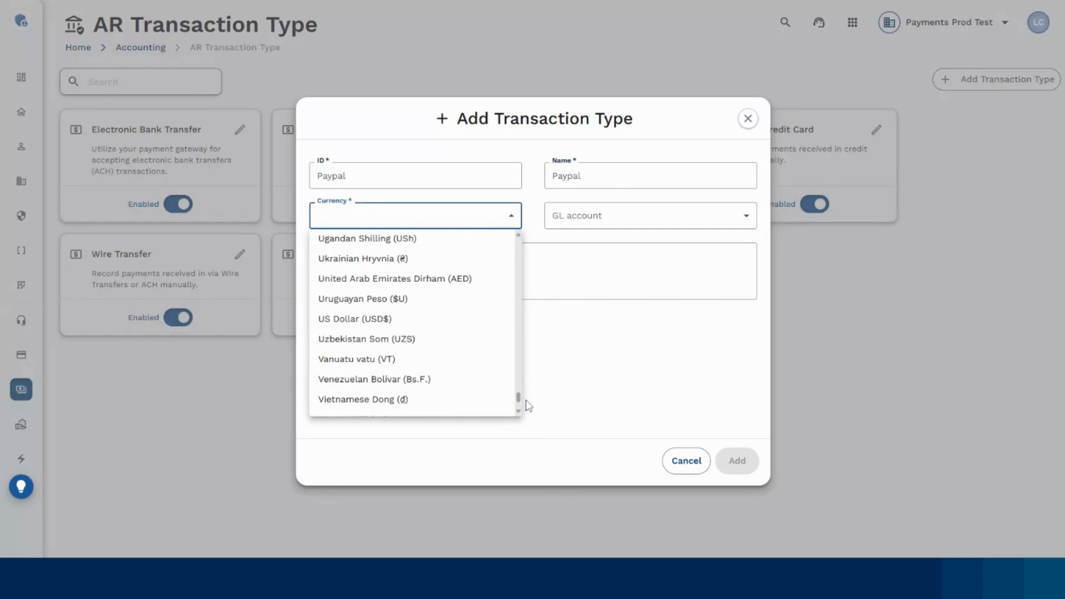
left_click(382, 320)
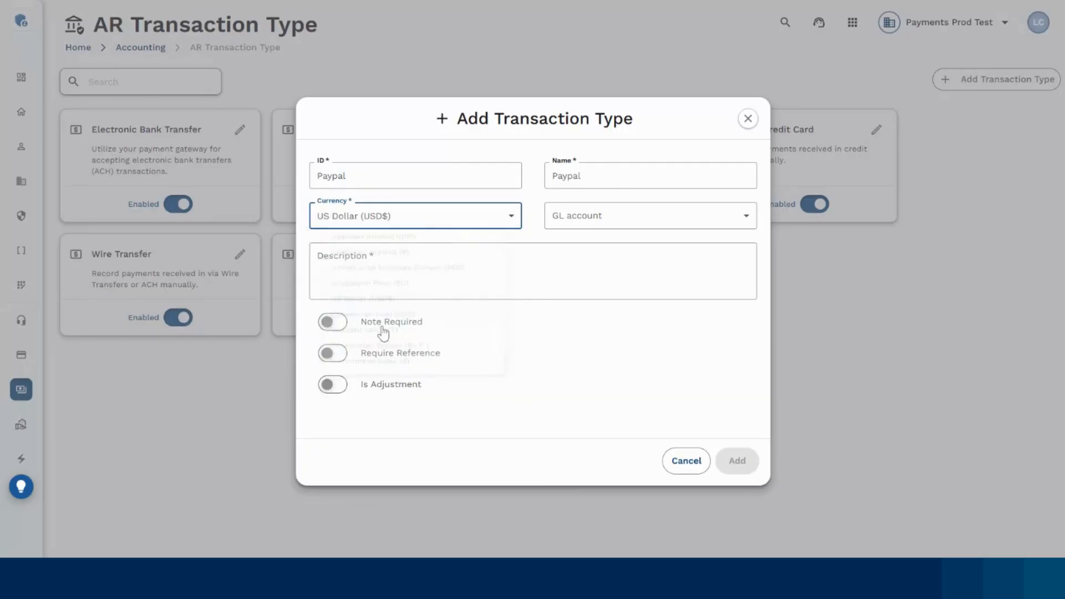
left_click(671, 227)
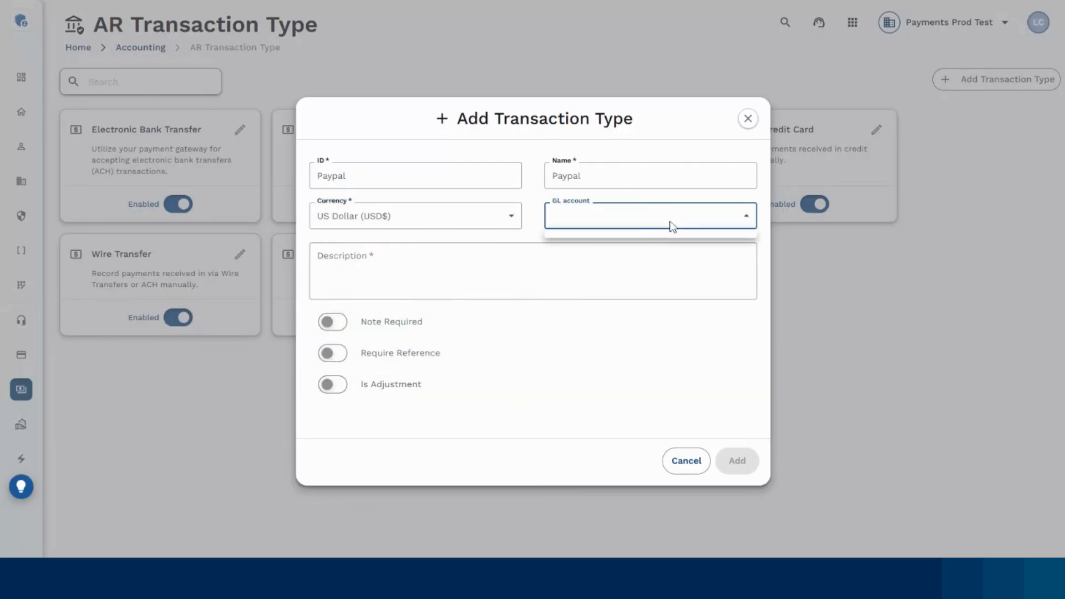
left_click(672, 227)
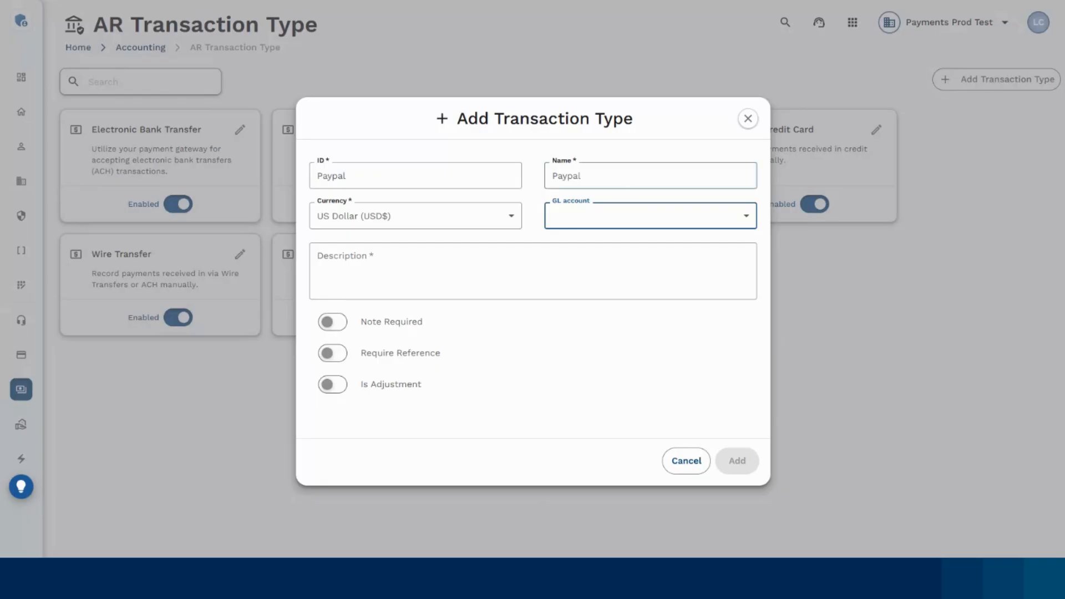
Enter the description "To be used for funds received via Paypal".
left_click(532, 271)
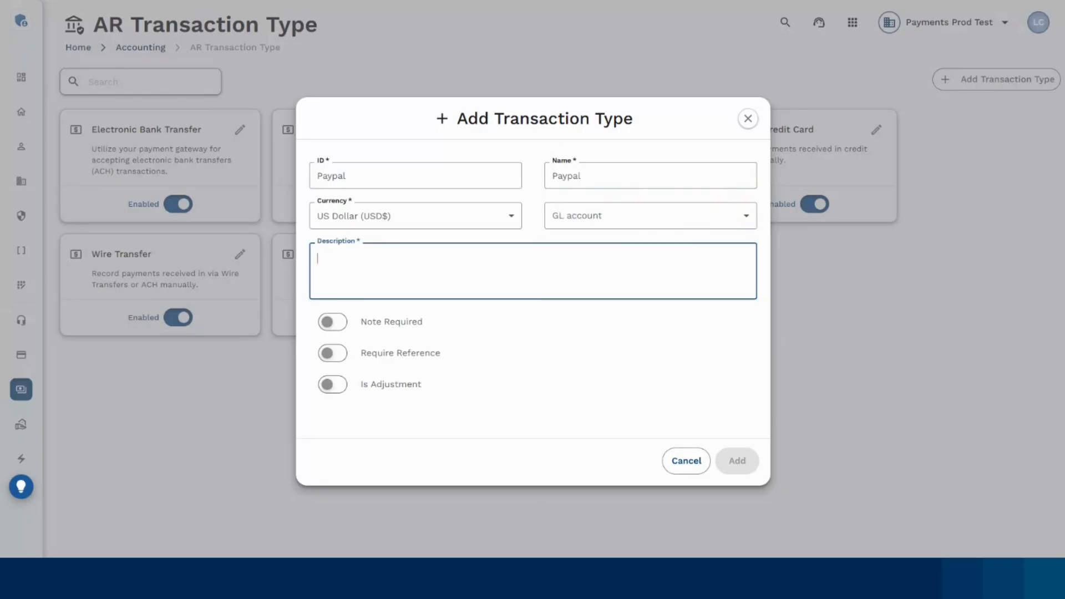
type("To be used for funds received via Paypay")
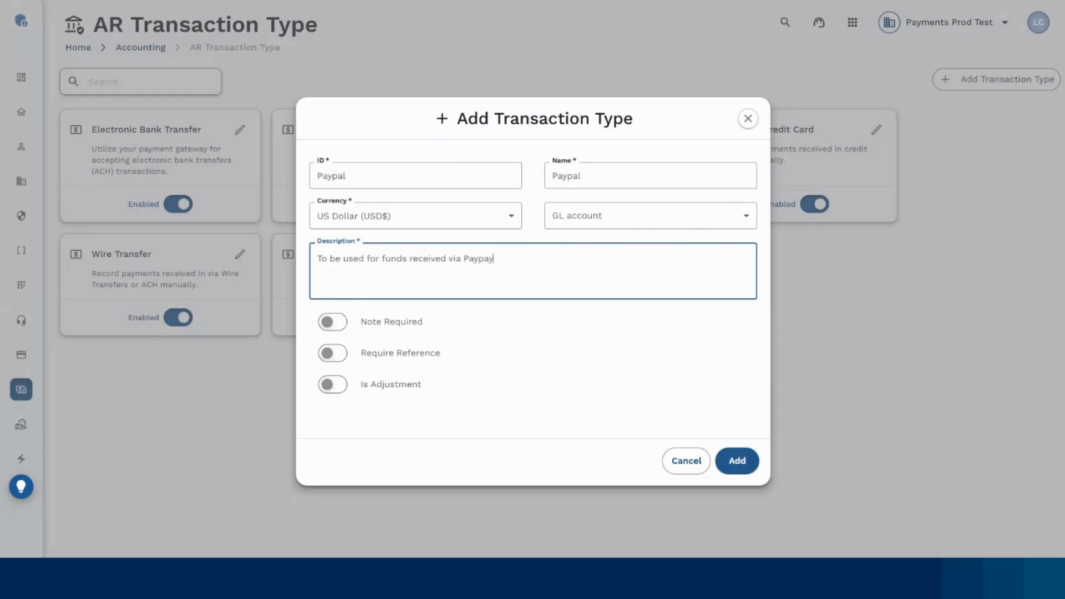
key("BackSpace")
type("l")
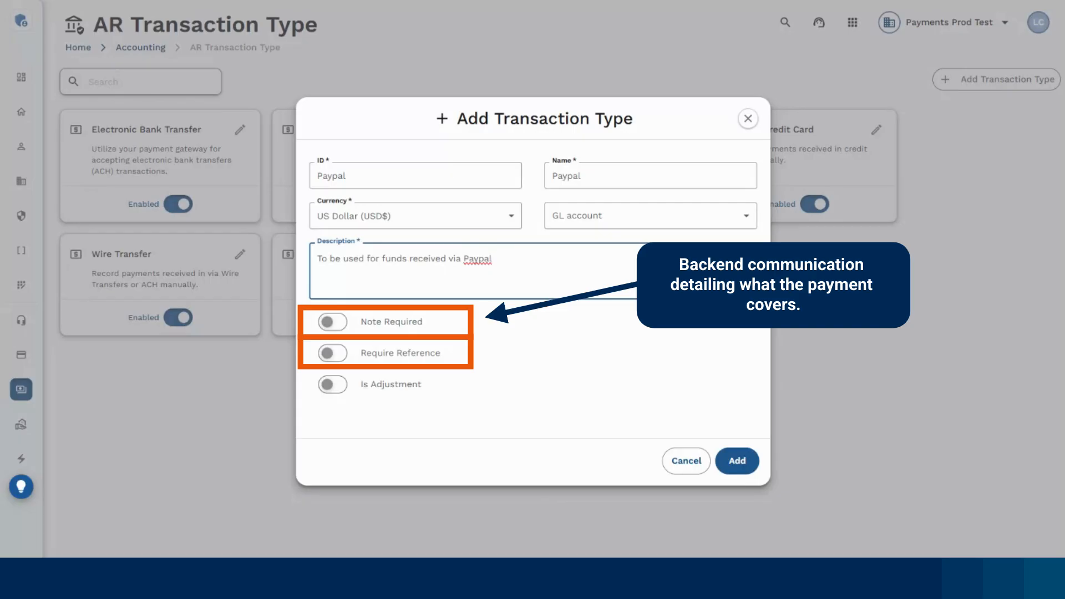
Turn on Note Required and Require Reference, and add the Paypal transaction type.
left_click(351, 1)
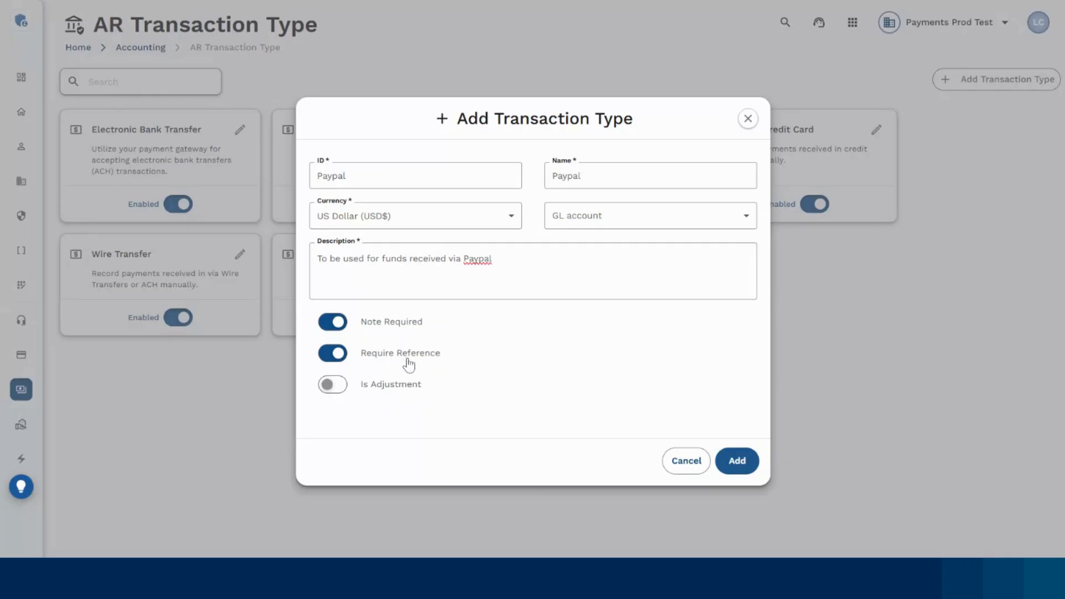
left_click(737, 460)
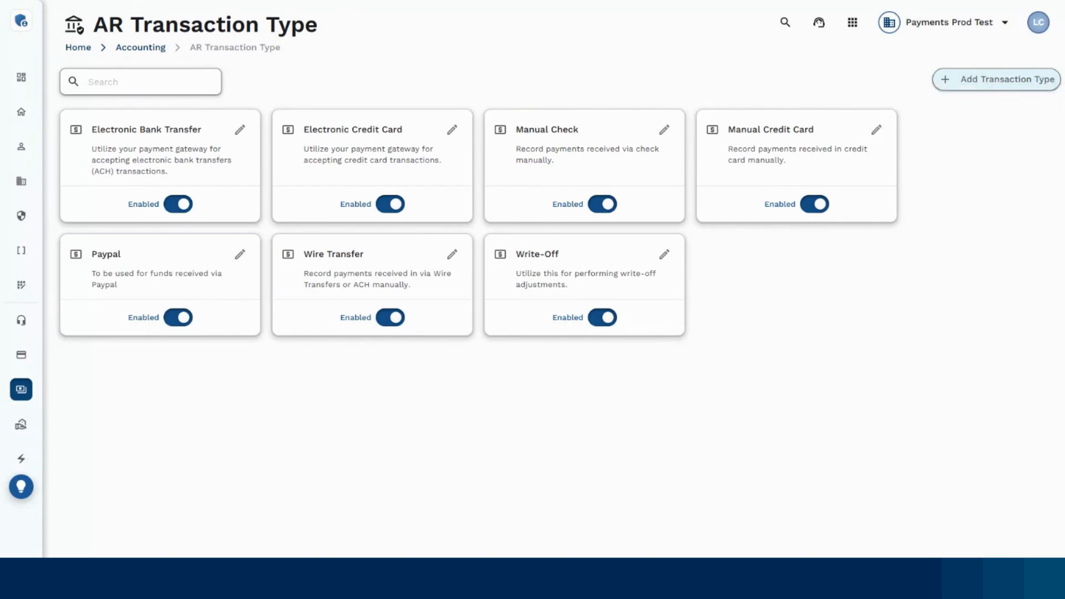
Start adding another transaction type with ID NSFFEE and name NSF Fee.
left_click(978, 87)
left_click(416, 175)
type("NSFFEE")
key("Tab")
type("NSF Fee")
Set the NSF Fee currency to US Dollar (USD$), leaving the GL account empty.
left_click(345, 219)
type("us")
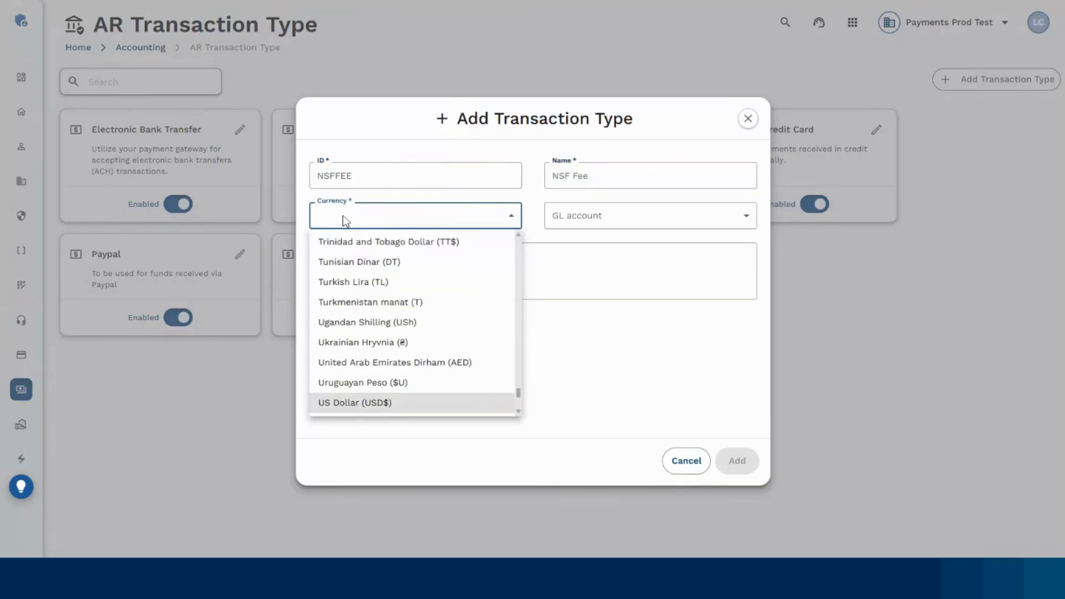
key("Return")
left_click(581, 228)
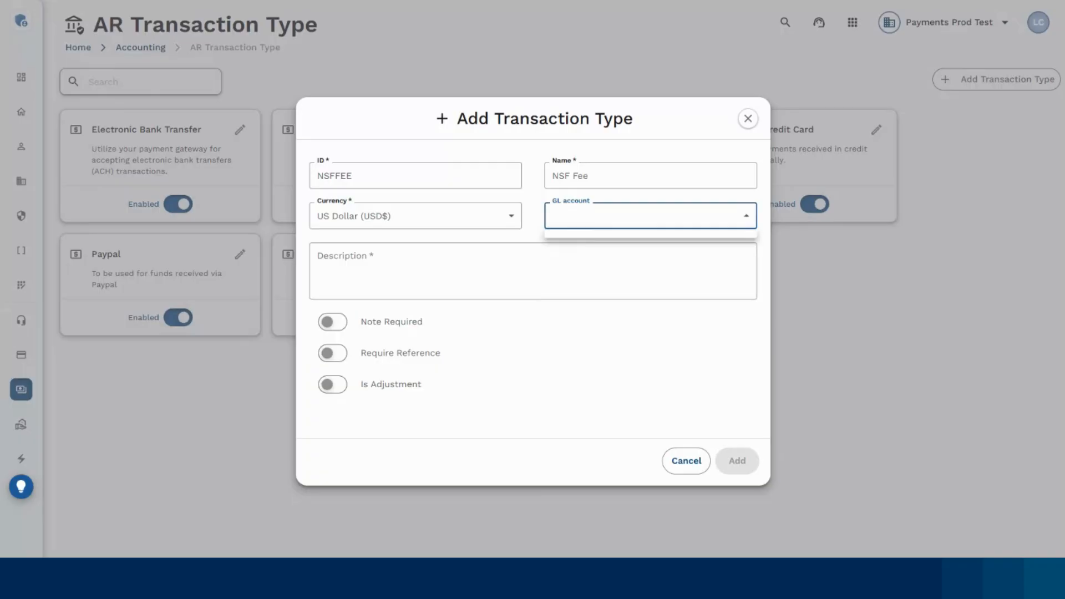
left_click(464, 256)
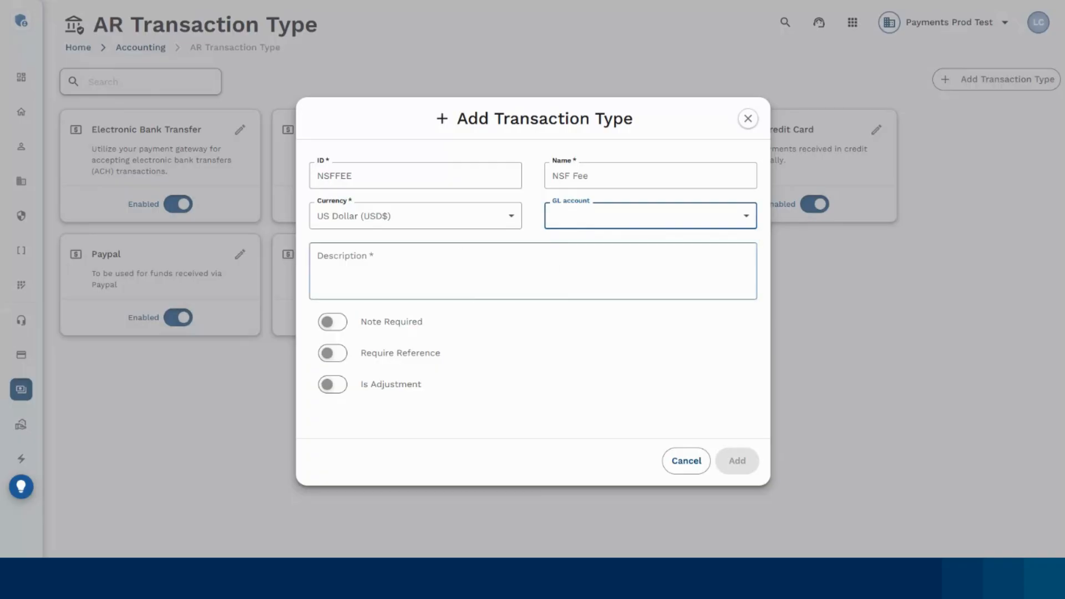
Enter the description "To be used when recording NSF fees from bad checks for invoices".
type("To be used wh")
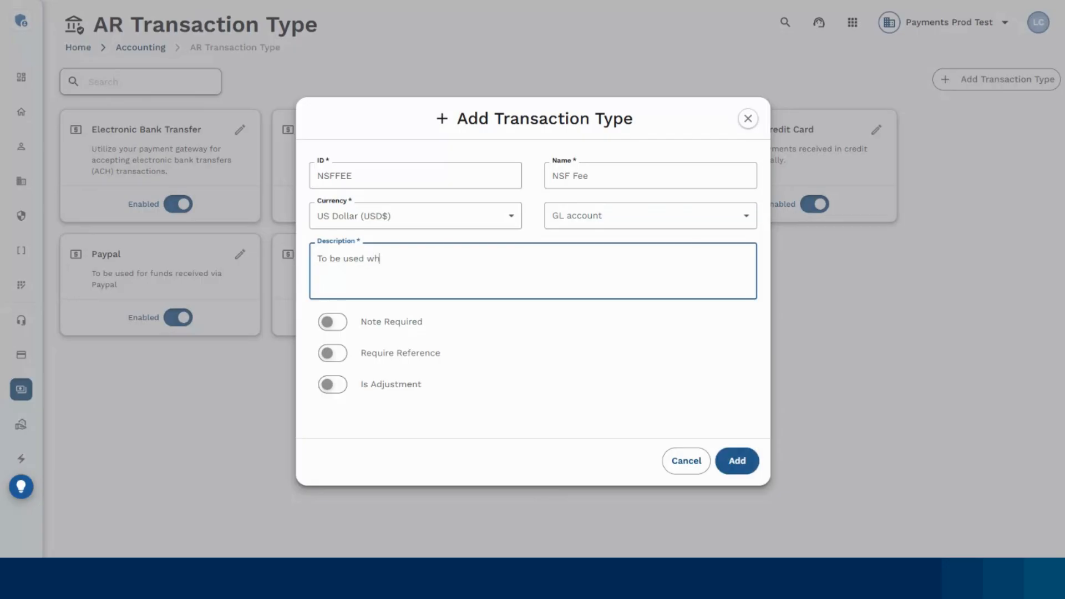
type("en recording NSF fees from bad che")
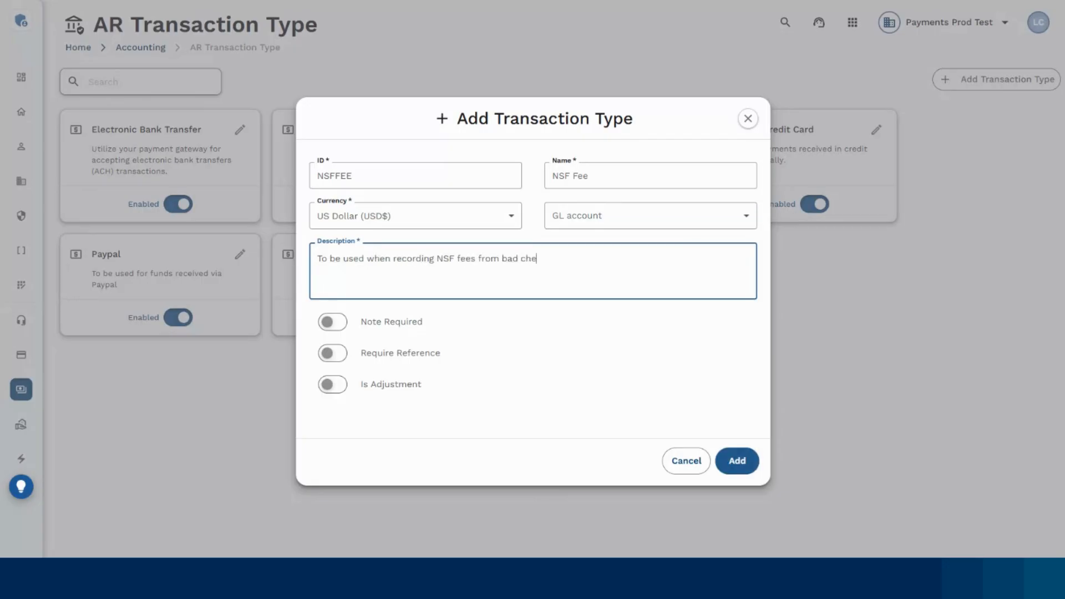
type("cks for invoices")
Turn on Require Reference, Note Required and Is Adjustment for the NSF Fee type.
left_click(332, 357)
left_click(335, 326)
left_click(332, 385)
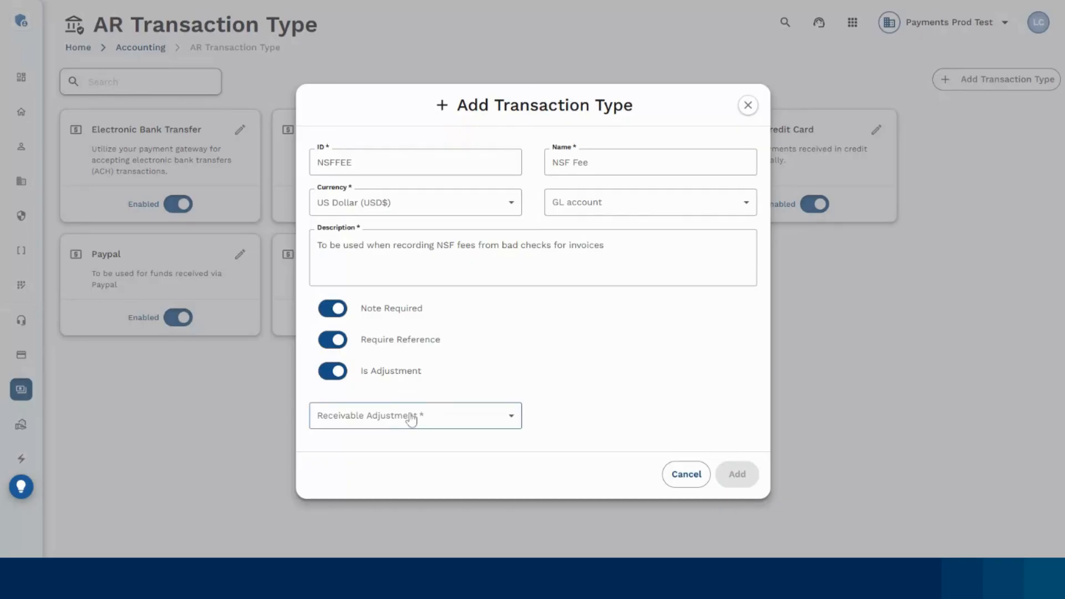
Set the receivable adjustment to Increase Receivable and add the NSF Fee transaction type.
left_click(435, 419)
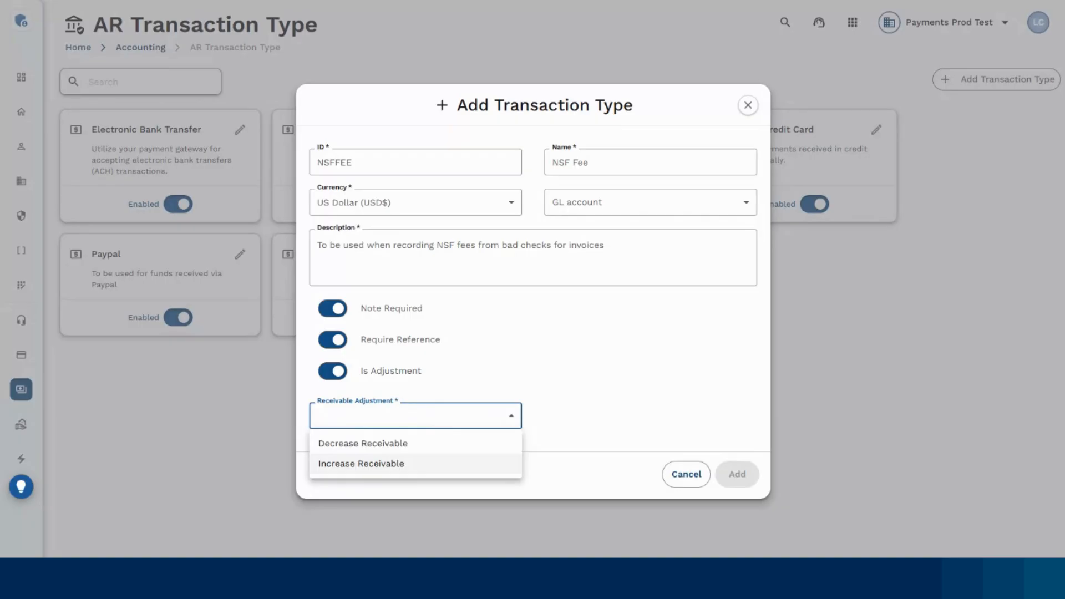
left_click(423, 464)
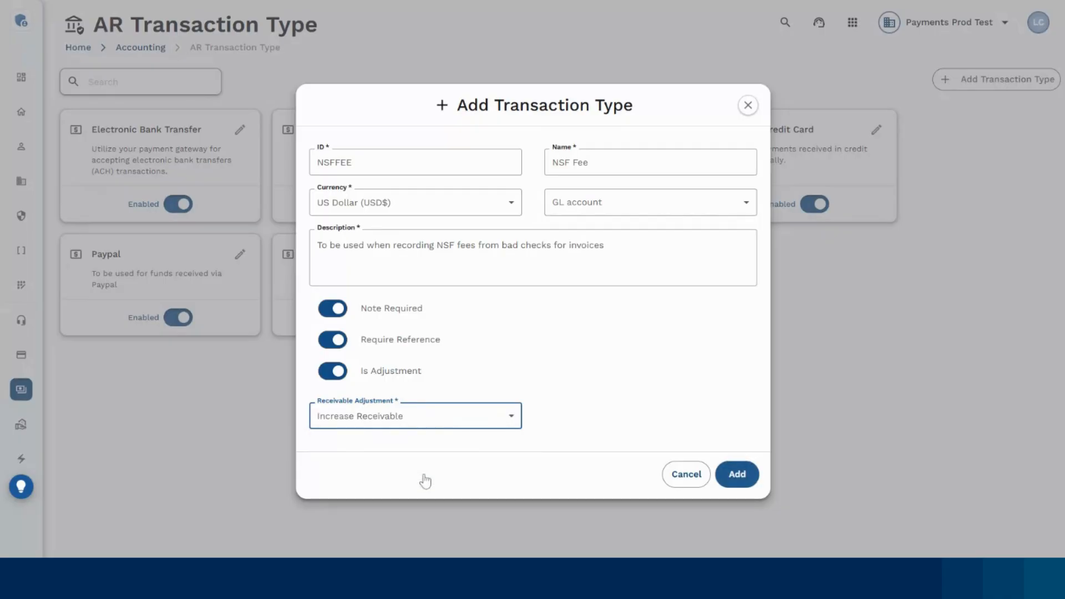
left_click(733, 477)
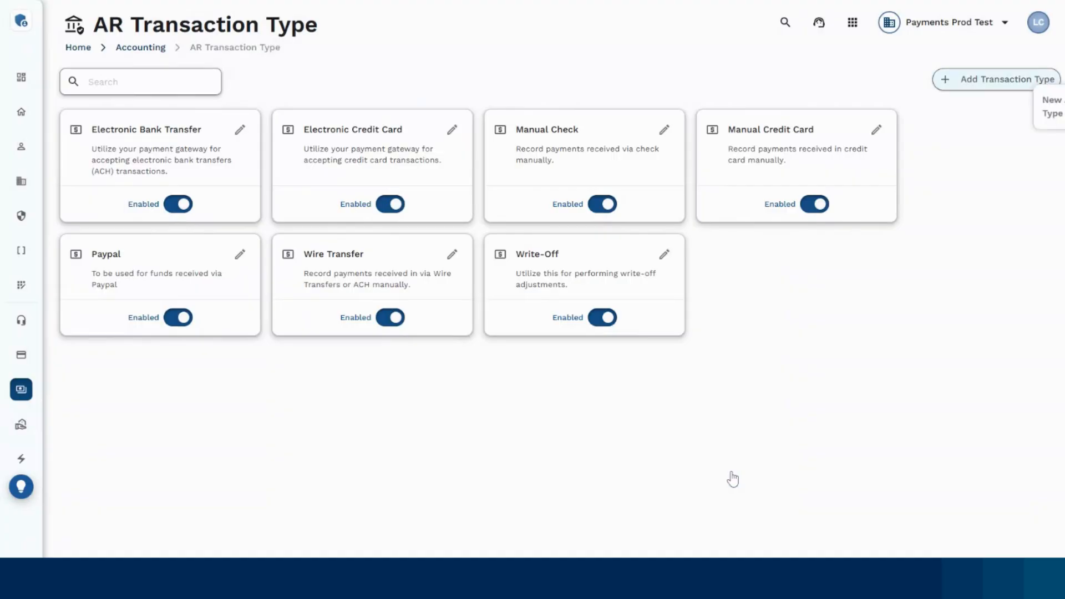